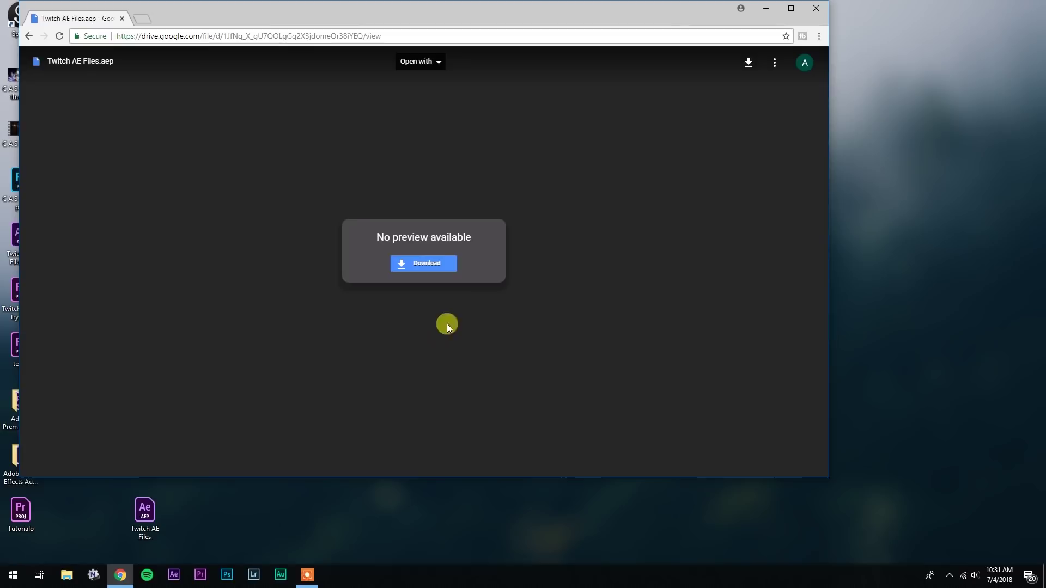
Download the Twitch AE Files.aep project file from its Google Drive preview page
click(422, 262)
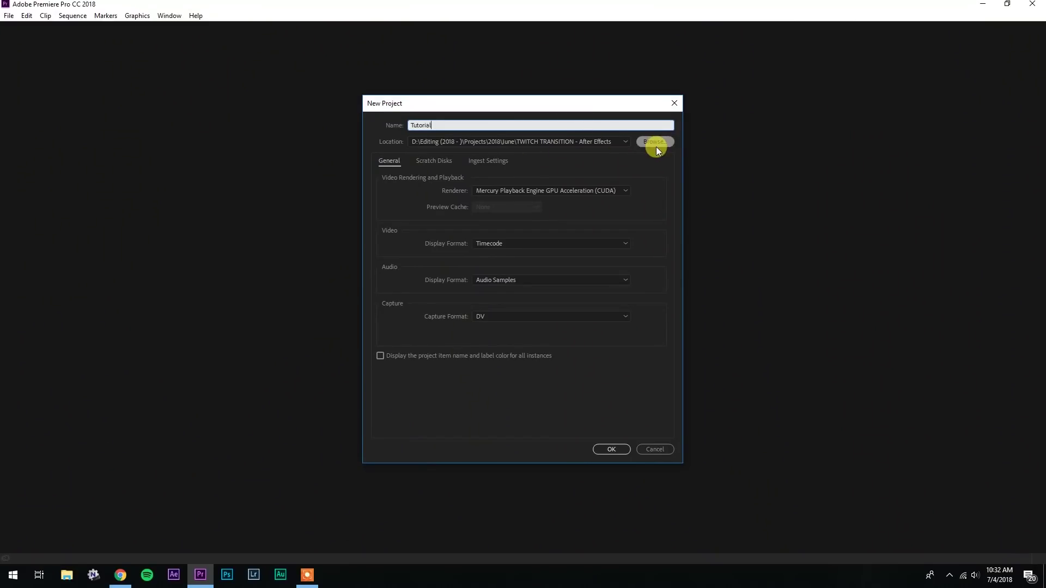
Save the new Tutorial project and import MVI_8912 and MVI_8915 from the Footage folder
click(656, 143)
key(Return)
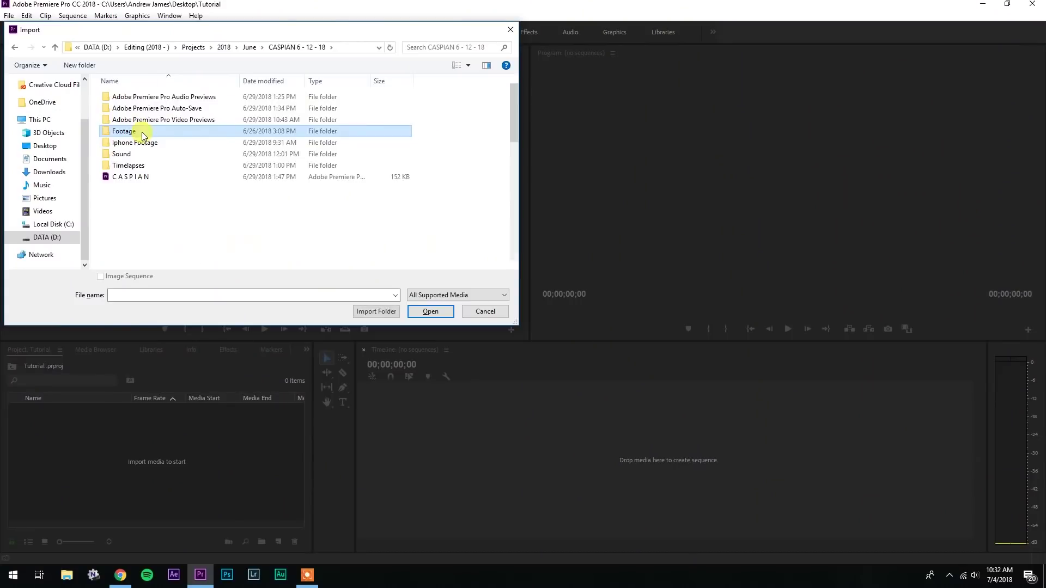
double_click(145, 130)
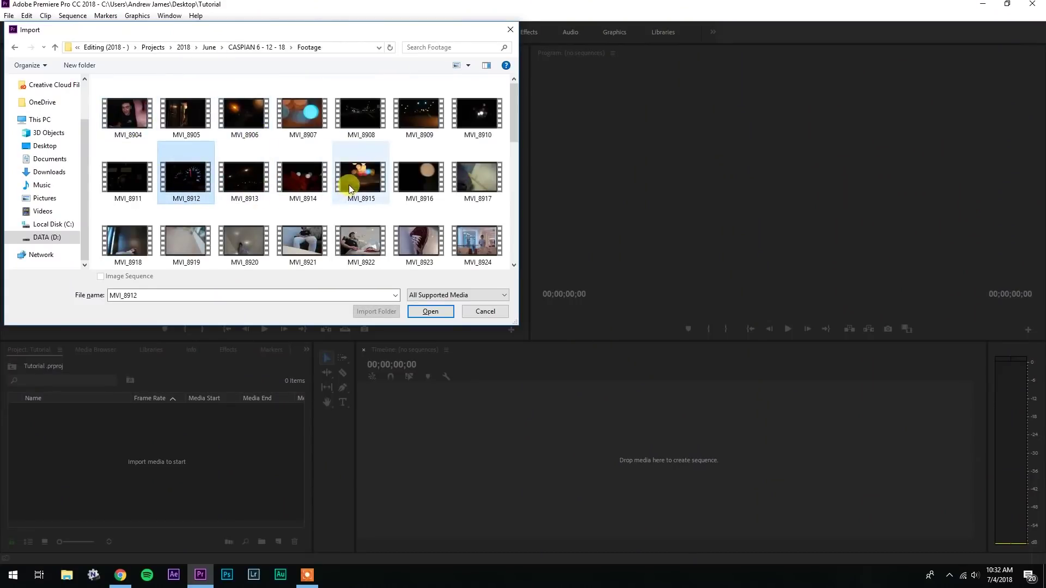
click(430, 311)
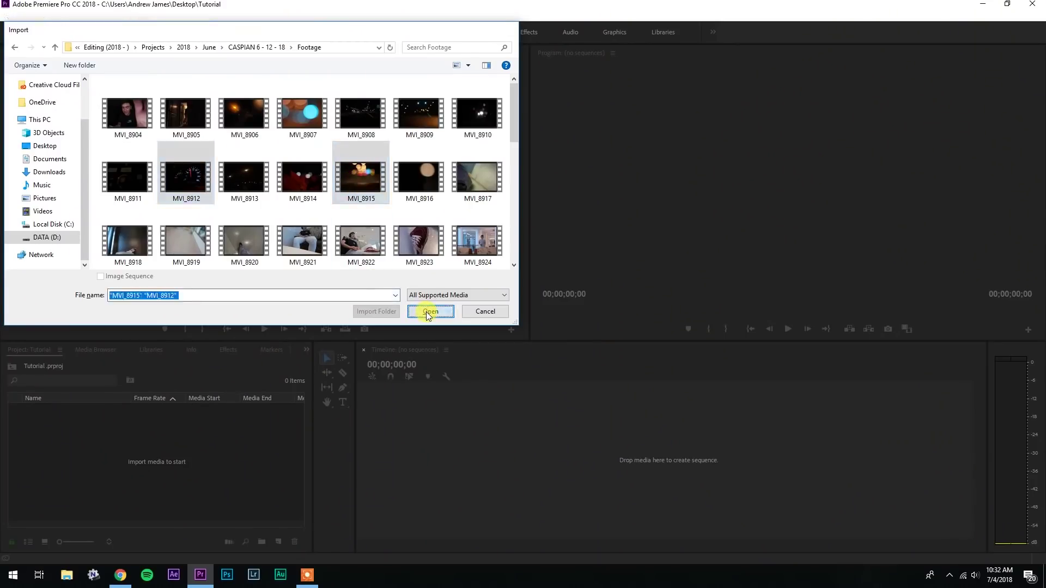
click(429, 312)
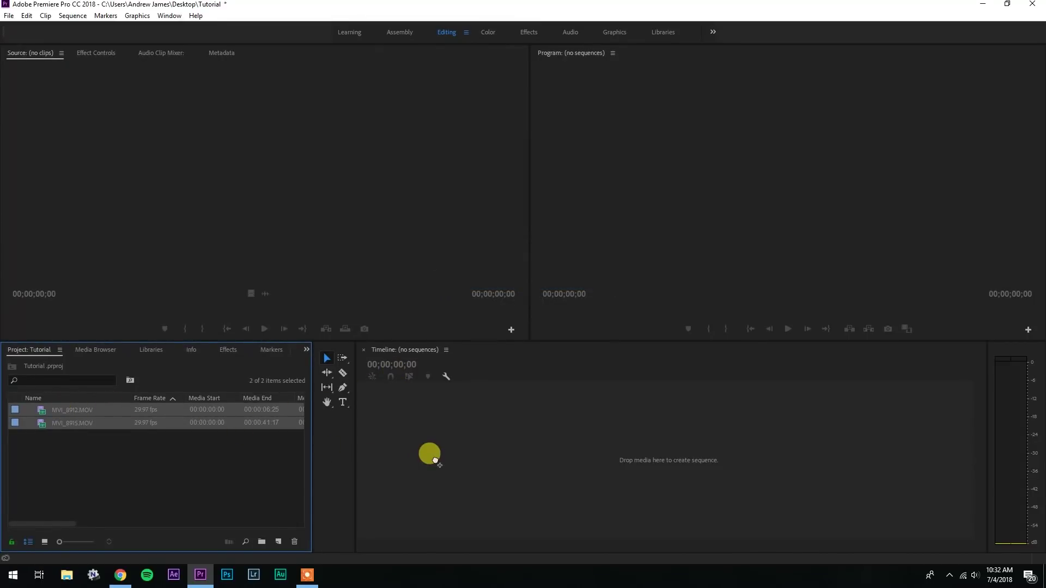
Build a sequence from both clips with MVI_8912 playing first, fitted to the timeline
drag(435, 460, 430, 454)
drag(515, 452, 538, 445)
key(backslash)
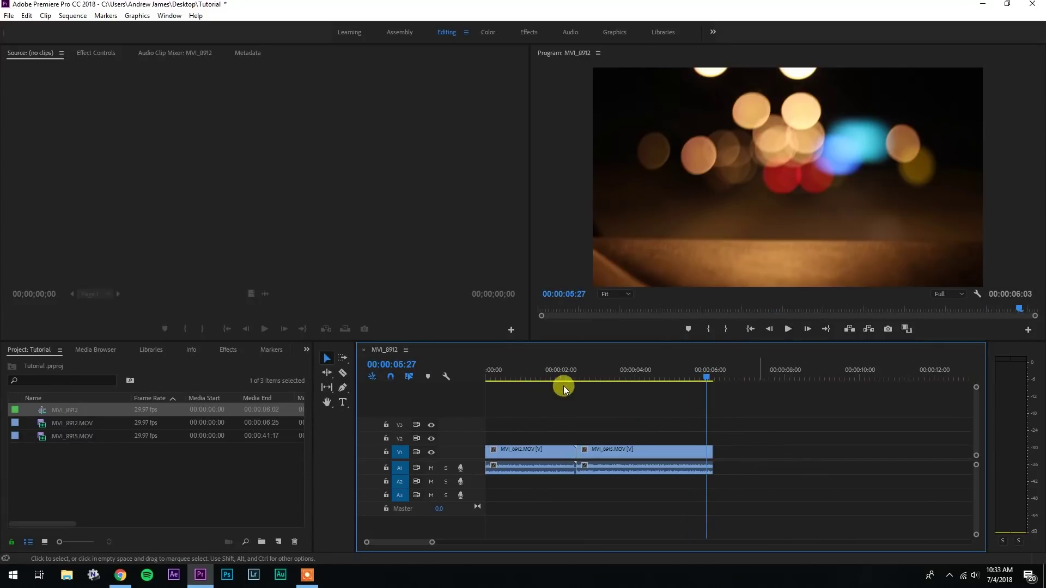
Replace both selected clips with a linked After Effects composition
drag(527, 435, 669, 467)
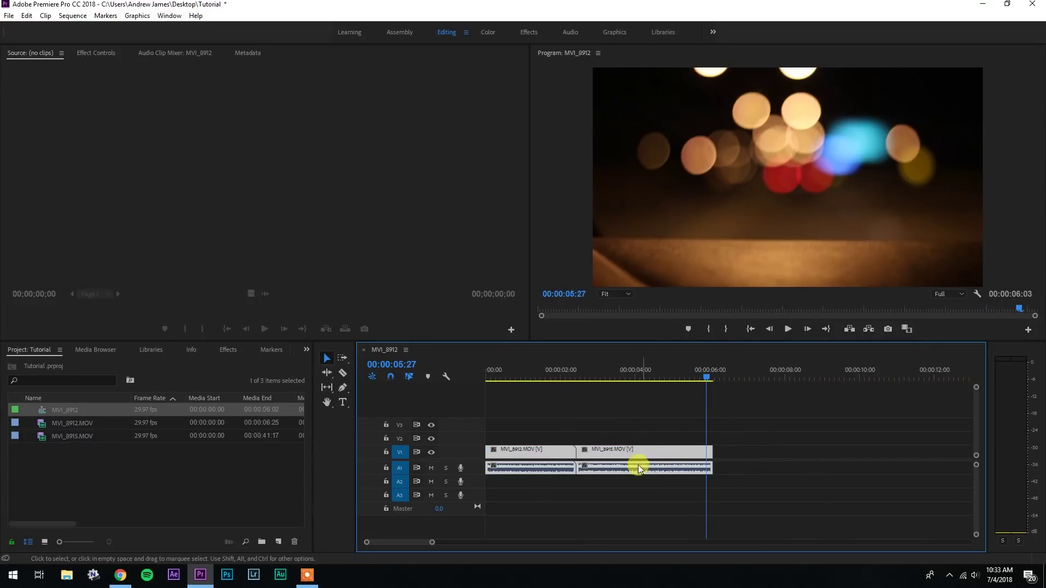
right_click(624, 455)
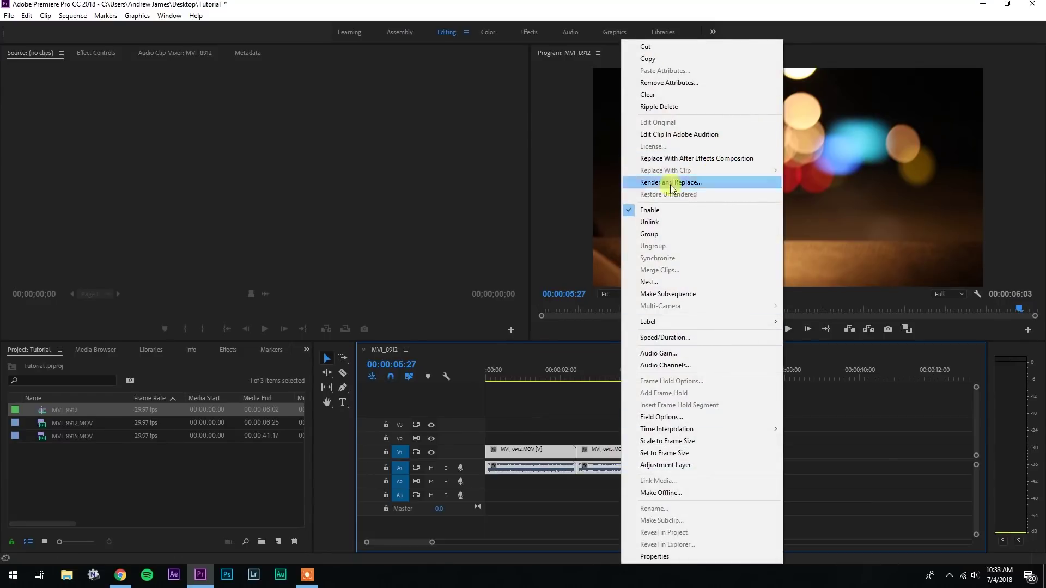
click(544, 413)
drag(623, 439, 558, 457)
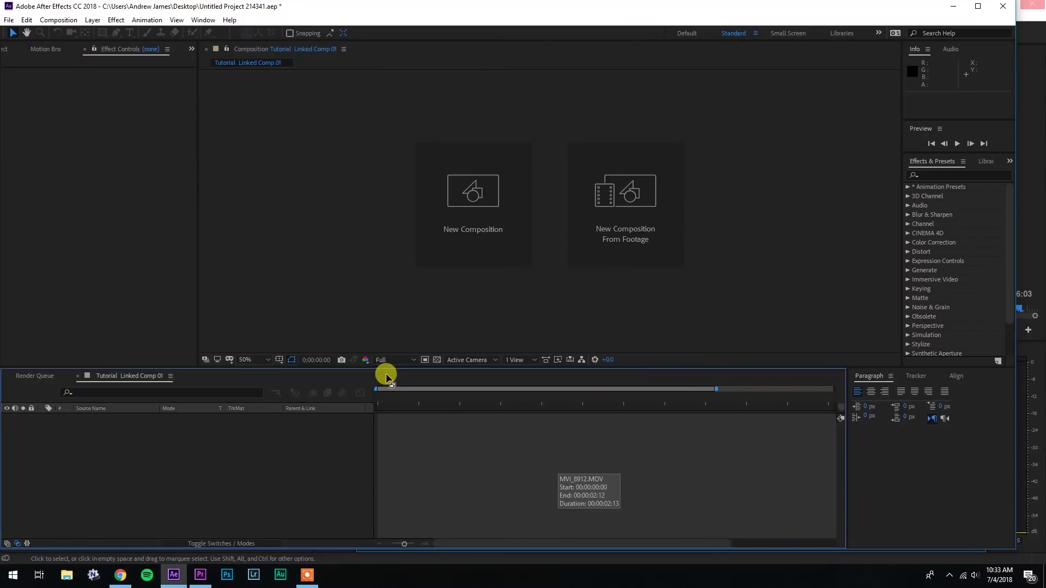
Import Twitch AE Files.aep into the After Effects project, adding the Twitch Preset comp
drag(386, 376, 387, 376)
click(36, 210)
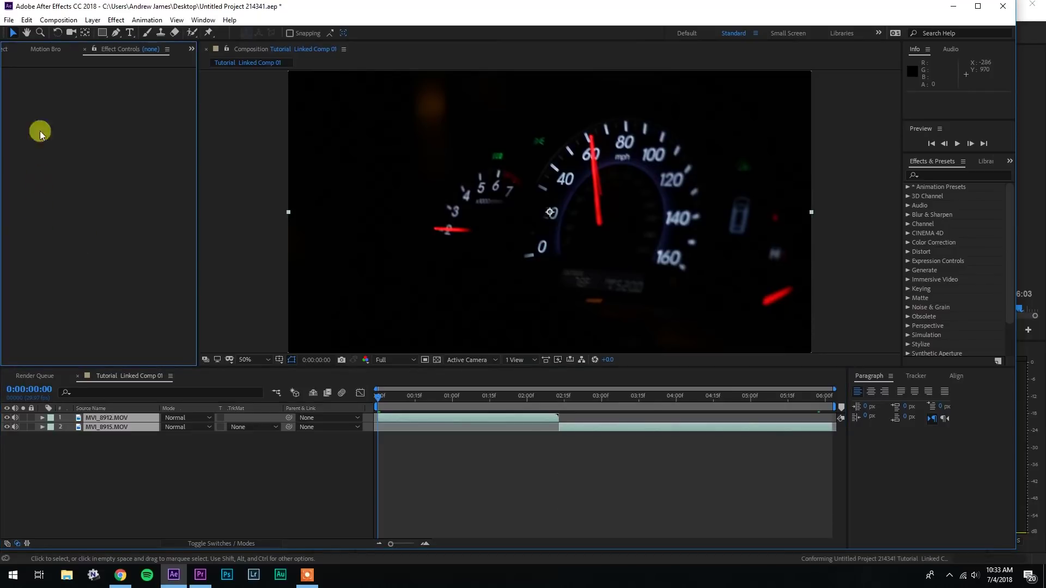
click(8, 50)
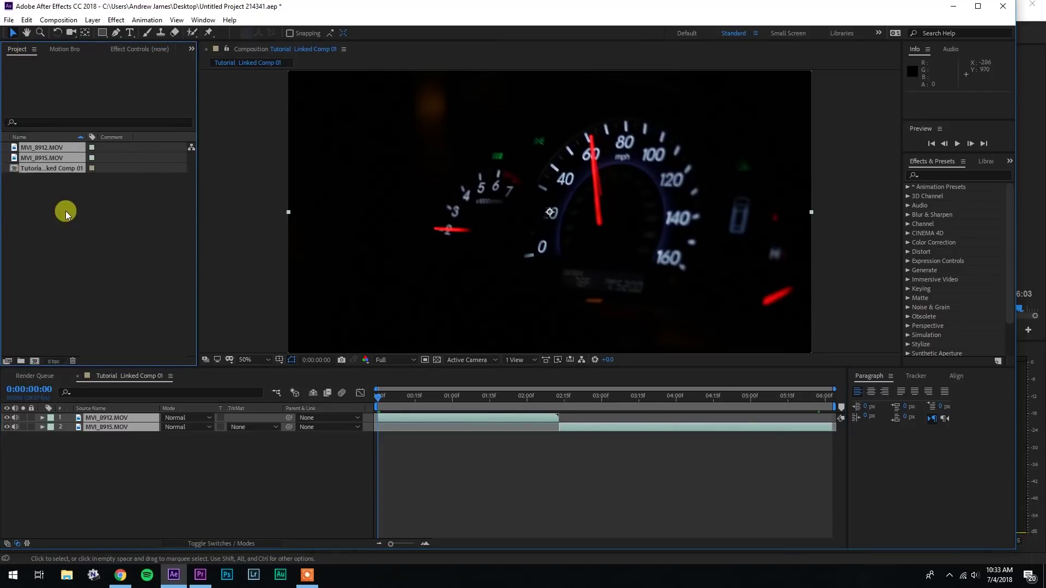
double_click(64, 249)
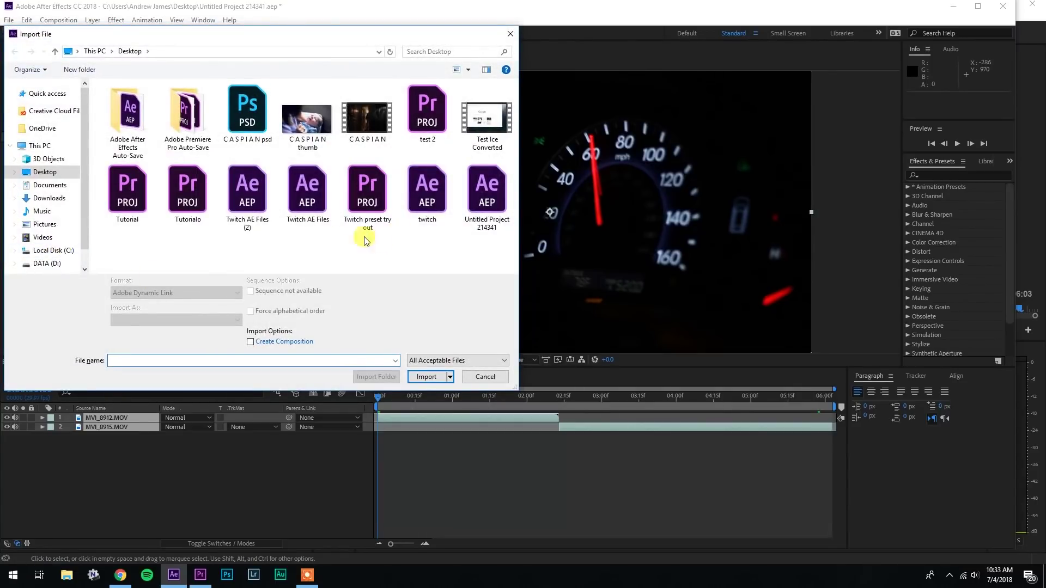
click(436, 383)
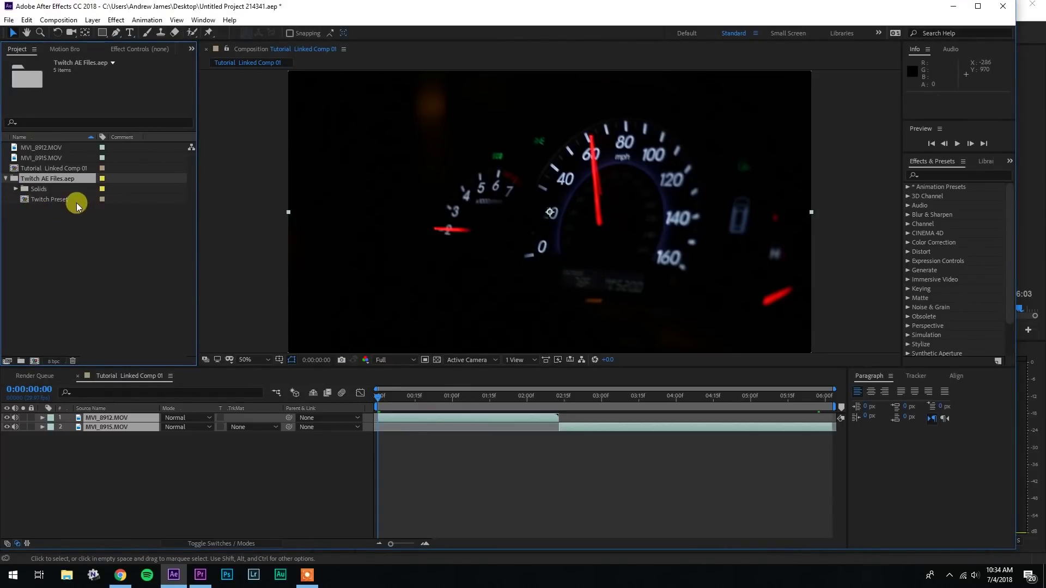
Copy all 18 Twitch Preset layers and paste them into Tutorial Linked Comp 01
double_click(50, 200)
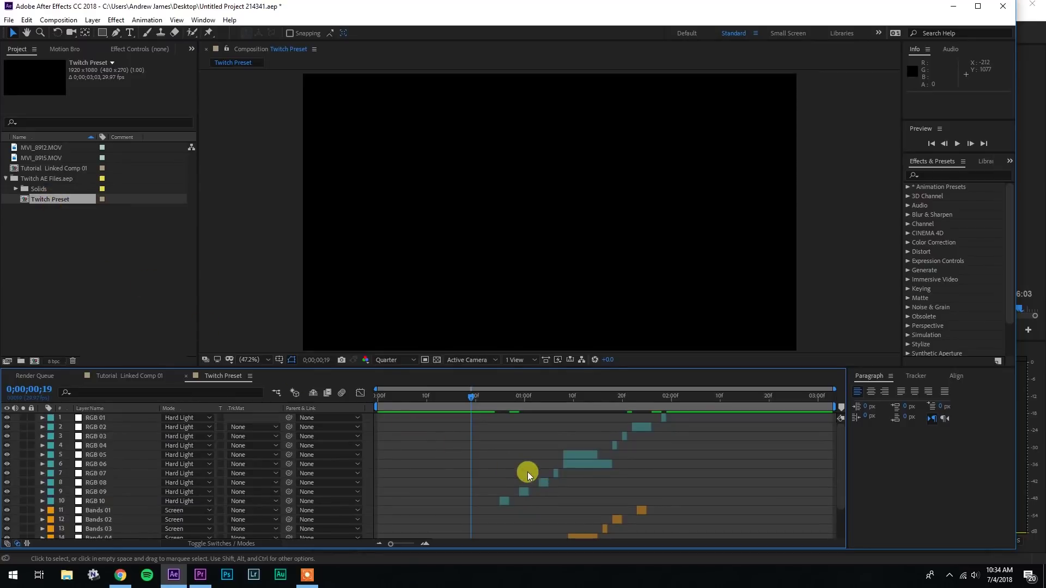
scroll(522, 475, down, 3)
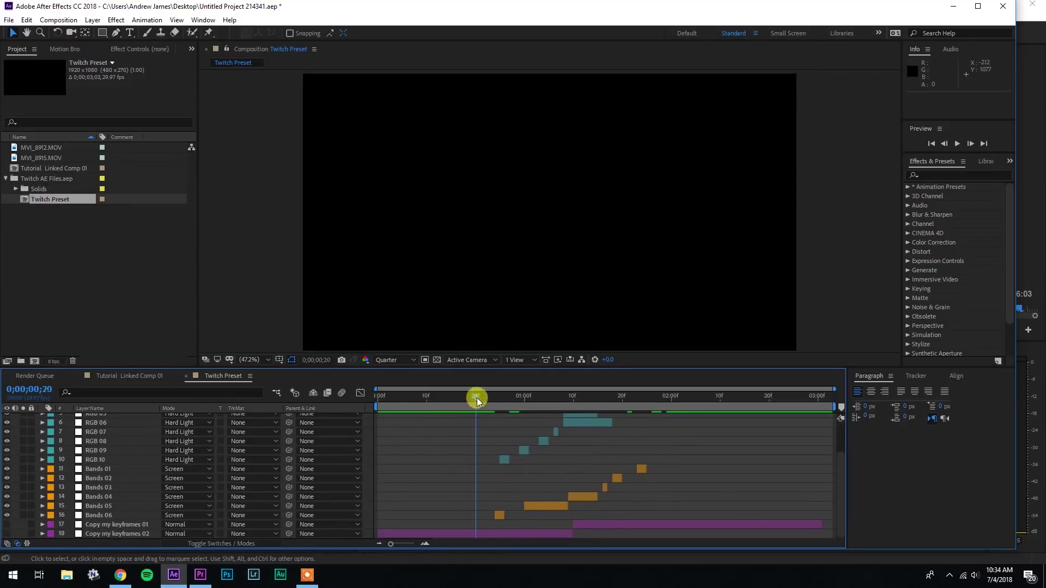
click(72, 537)
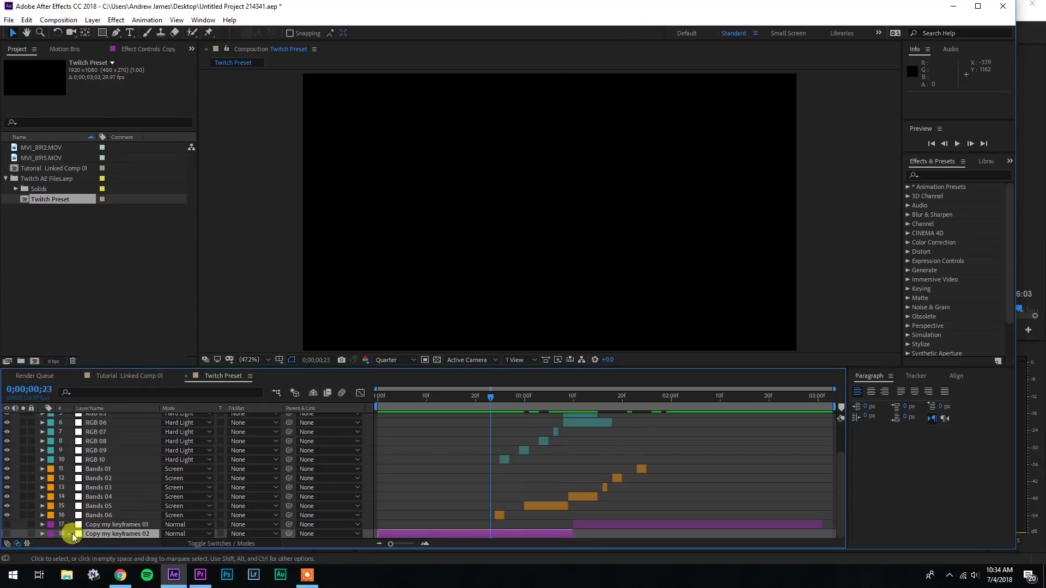
drag(73, 537, 178, 373)
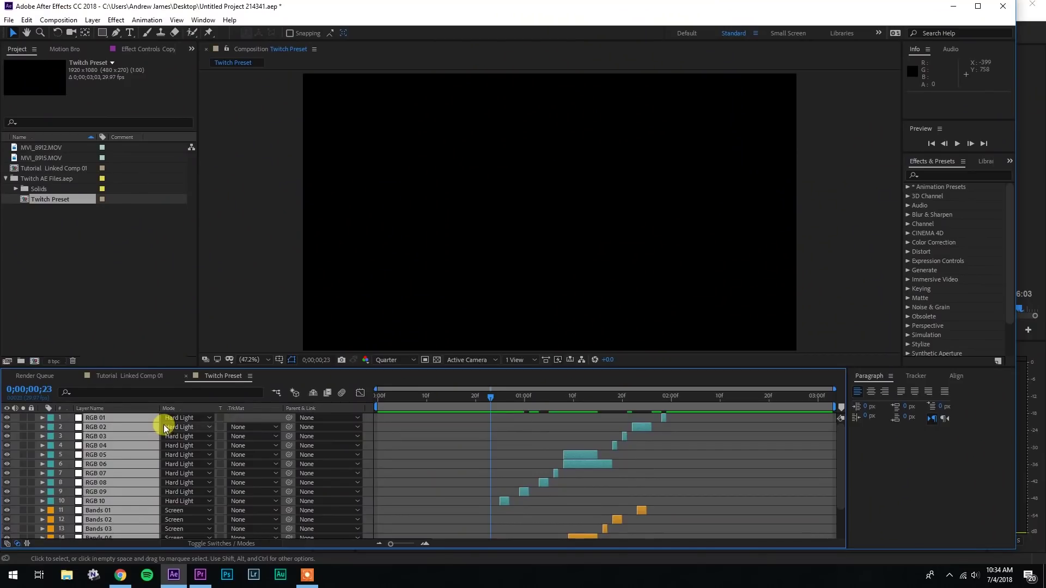
click(147, 381)
key(ctrl+v)
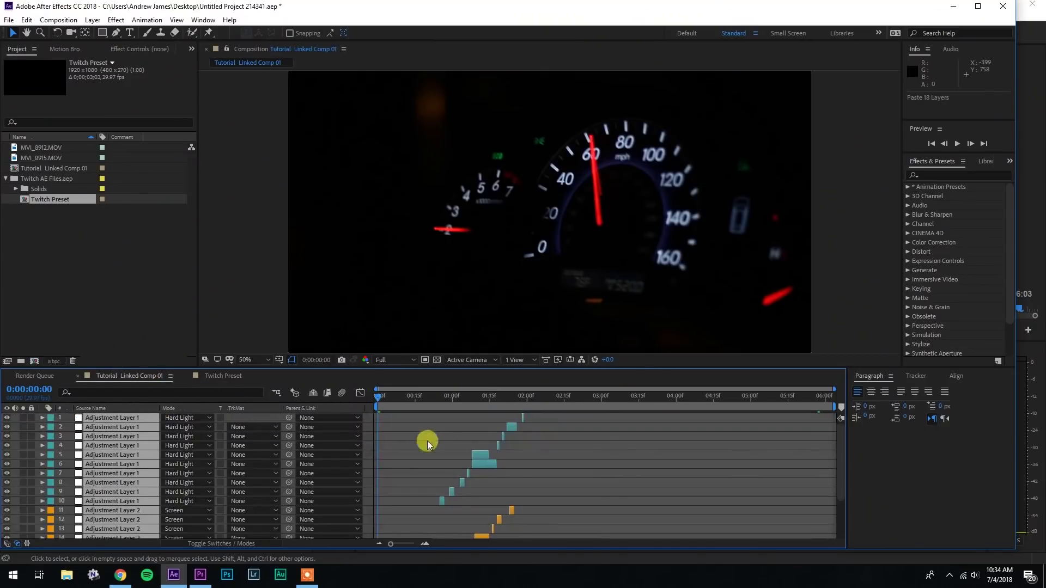
scroll(484, 468, down, 3)
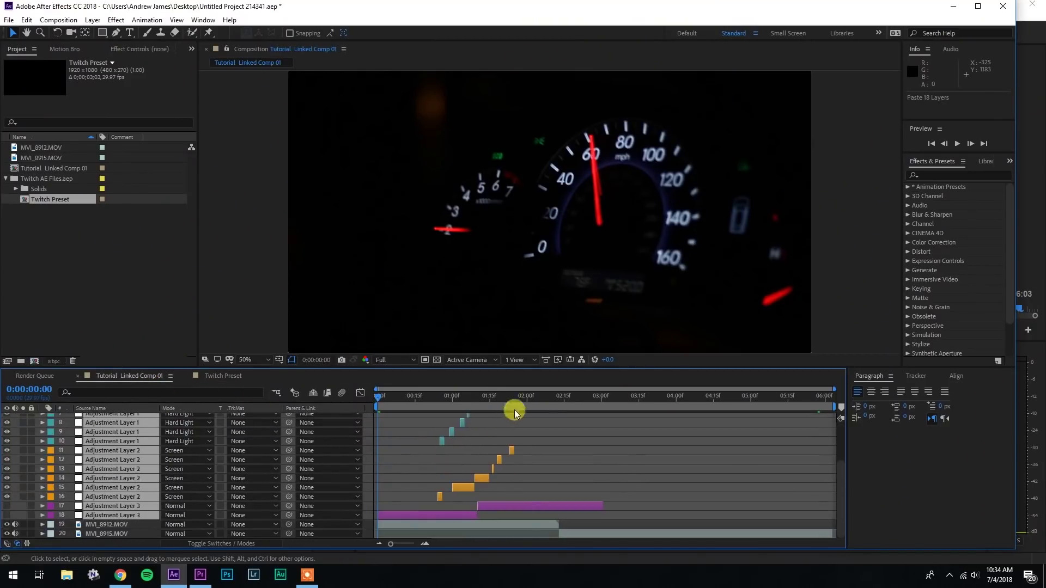
Slide the adjustment layers to 0:00:02:13 over the clip cut, then select layer 18
drag(557, 402, 564, 403)
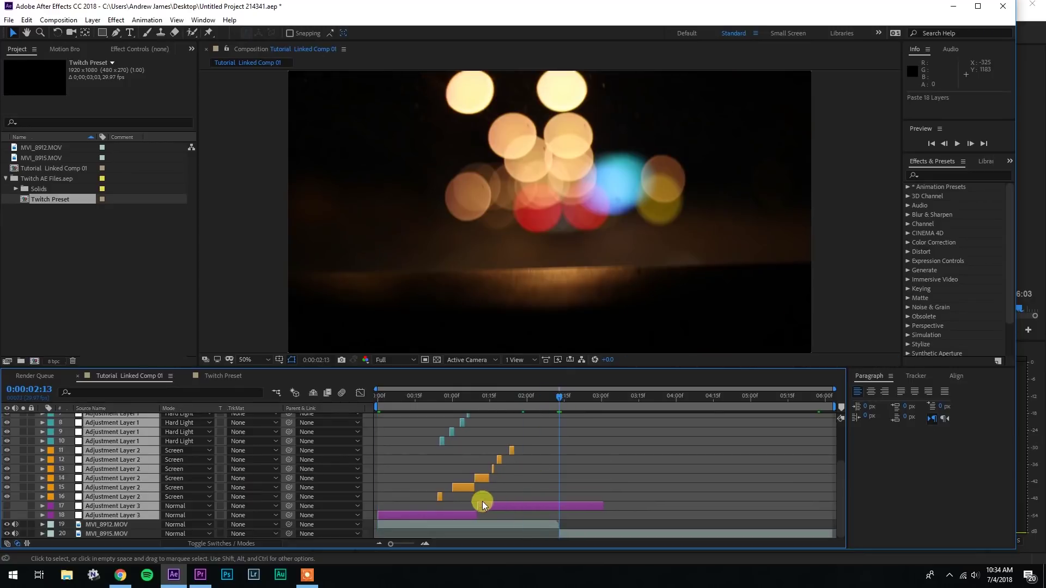
mouse_move(569, 509)
mouse_down()
mouse_move(588, 508)
mouse_move(573, 509)
mouse_up()
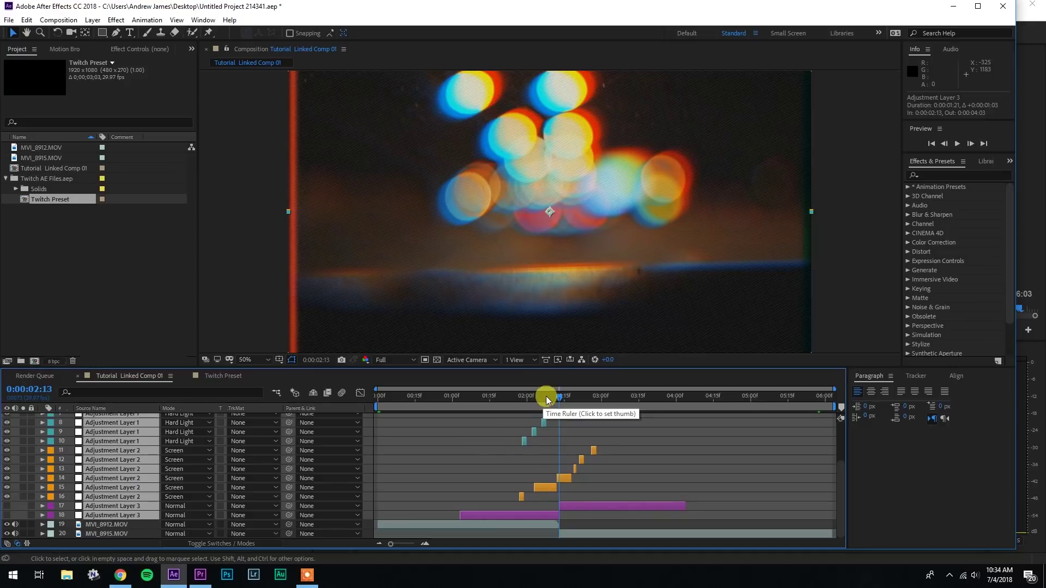
click(491, 440)
click(504, 518)
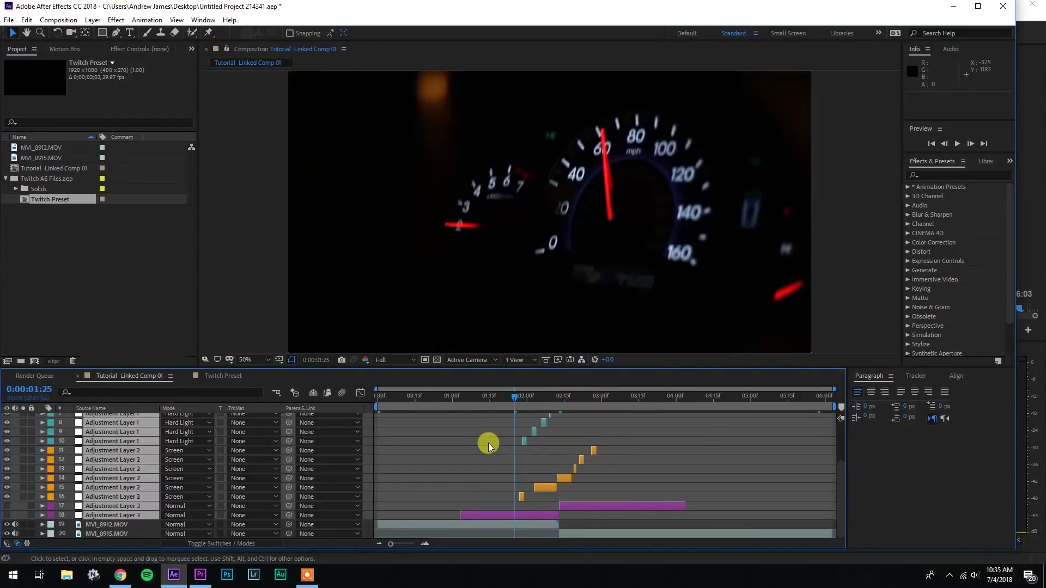
click(488, 443)
click(505, 515)
Paste layer 18's four Position keyframes onto MVI_8912.MOV
key(u)
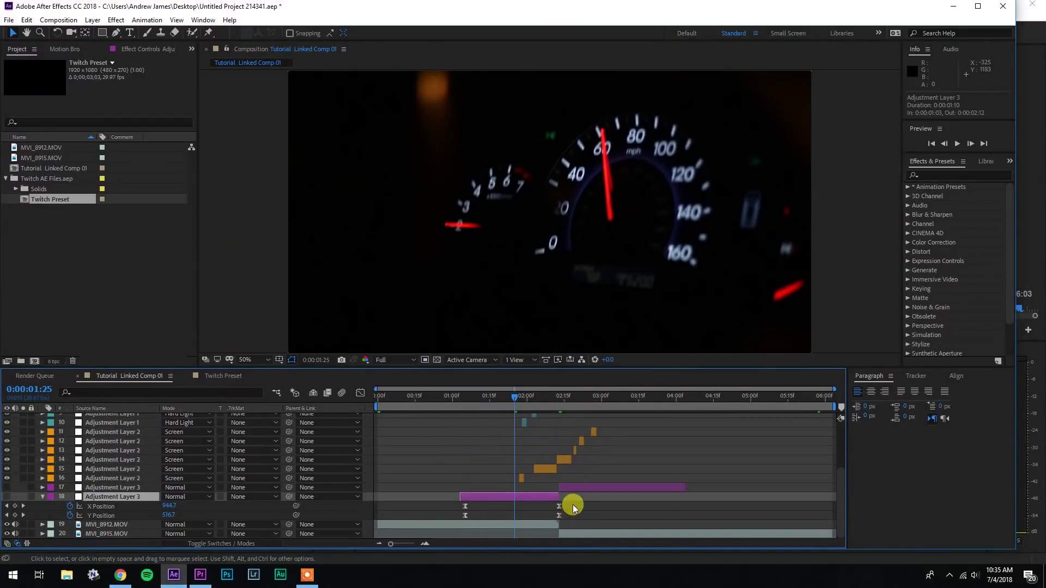
drag(486, 518, 452, 516)
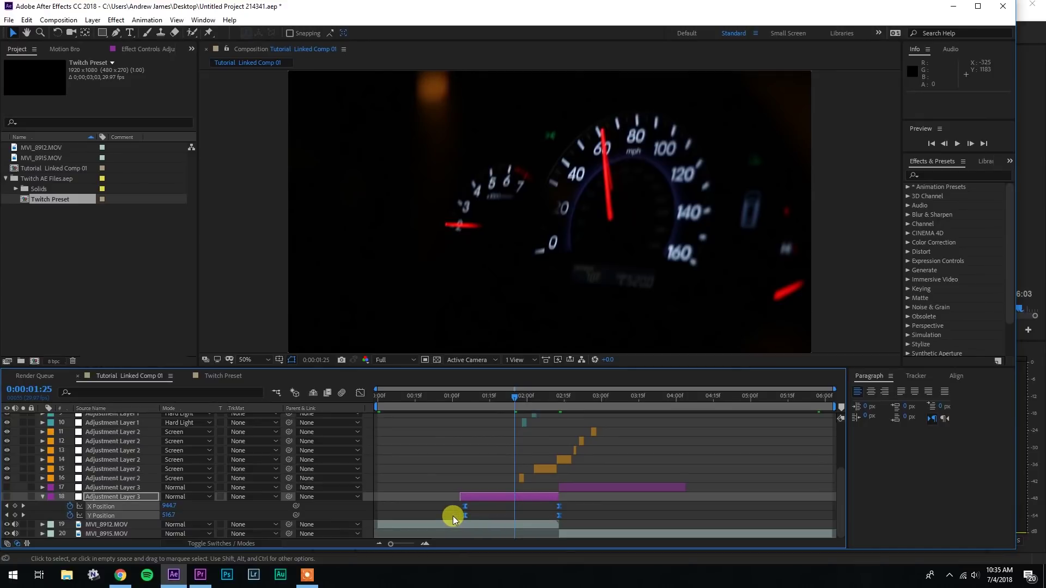
click(482, 524)
drag(478, 404, 466, 403)
key(ctrl+v)
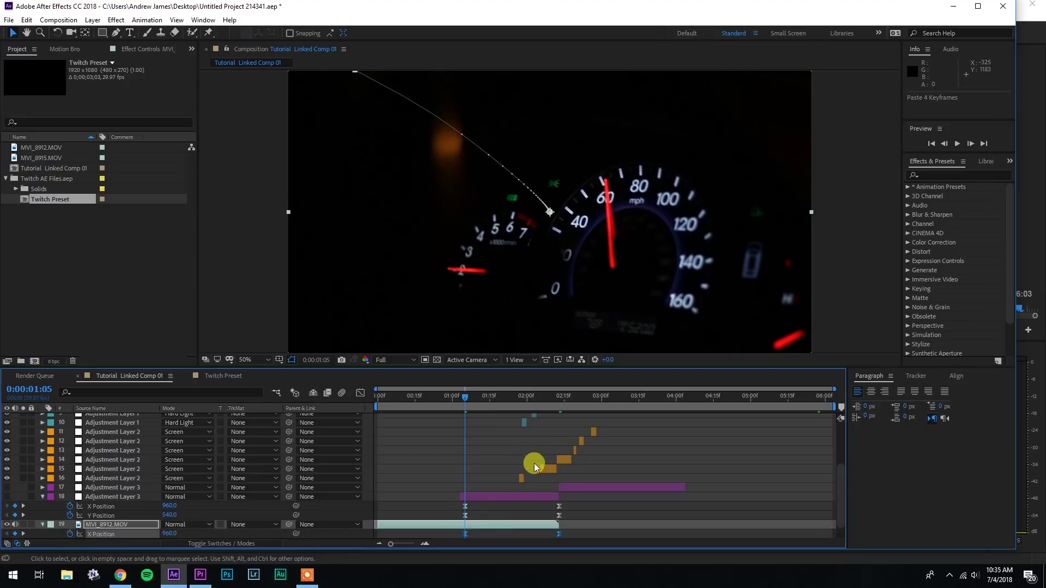
scroll(532, 476, down, 1)
Paste layer 17's four Position keyframes onto MVI_8915.MOV
drag(500, 406, 593, 434)
click(593, 470)
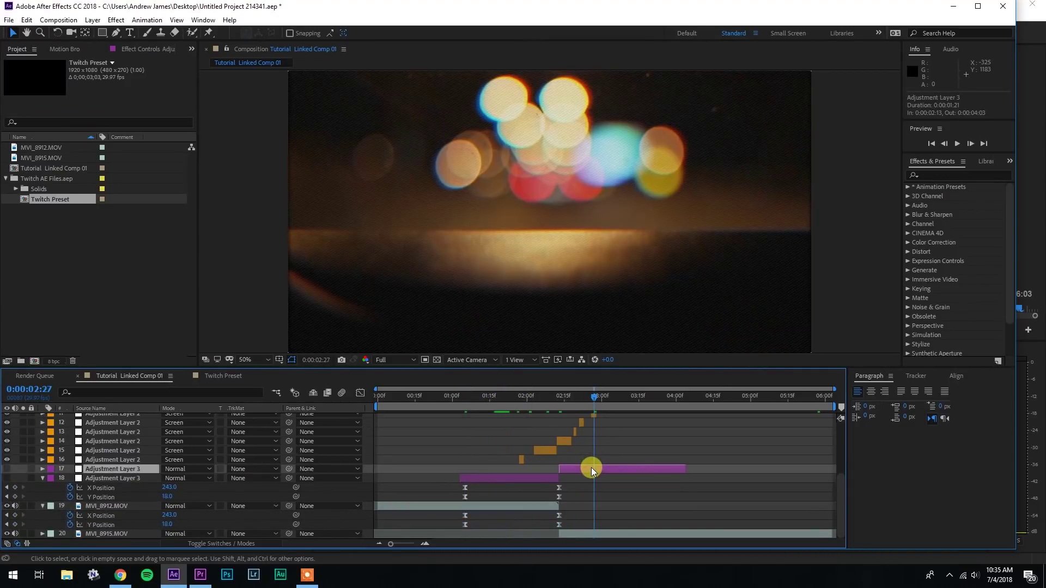
key(u)
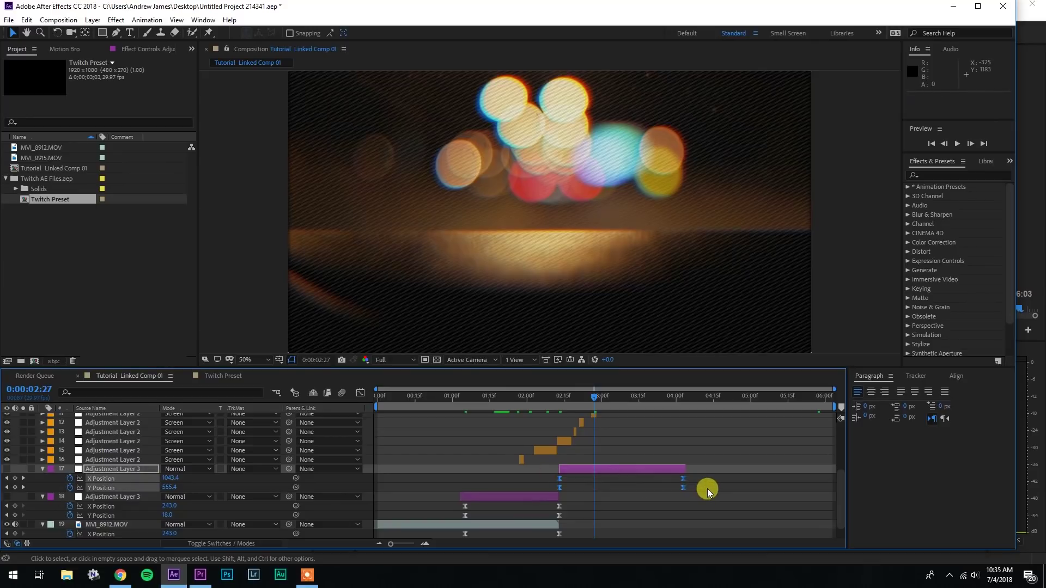
key(ctrl+c)
scroll(703, 497, down, 1)
drag(587, 403, 565, 422)
click(583, 534)
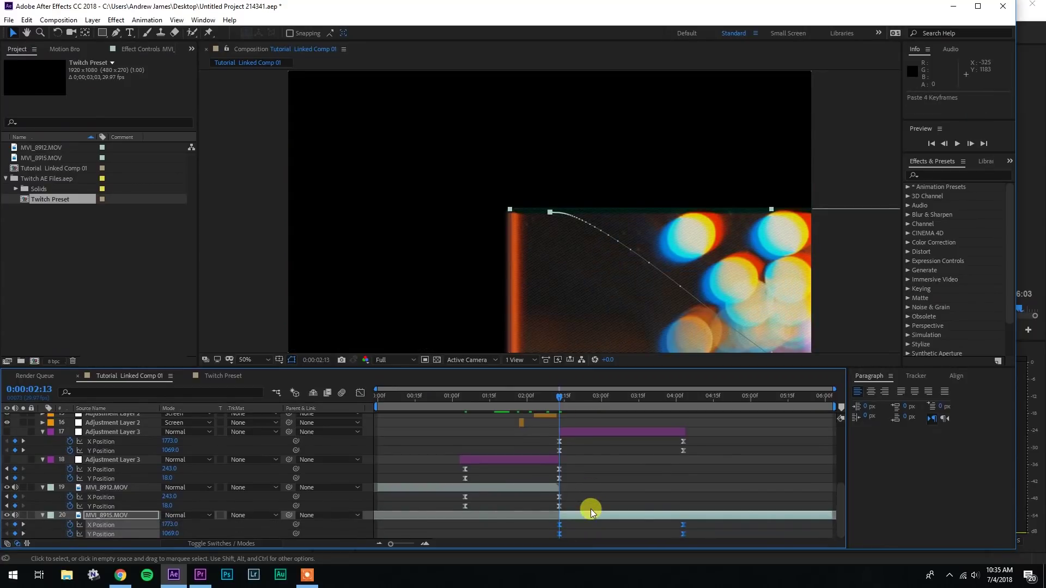
click(512, 462)
click(144, 48)
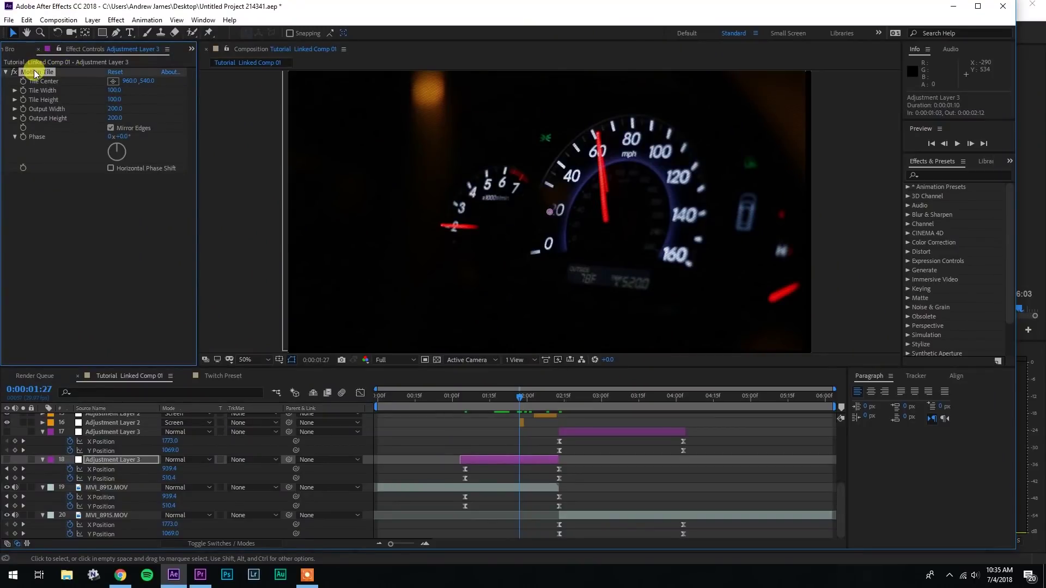
Paste the Motion Tile effect from layers 18 and 17 onto MVI_8912.MOV and MVI_8915.MOV
click(499, 493)
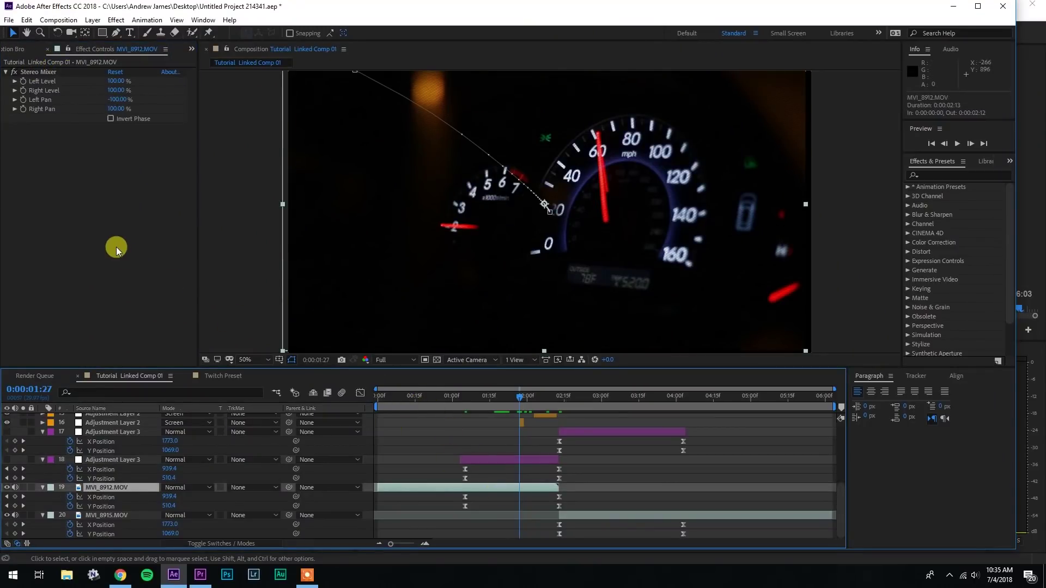
key(ctrl+alt+shift+e)
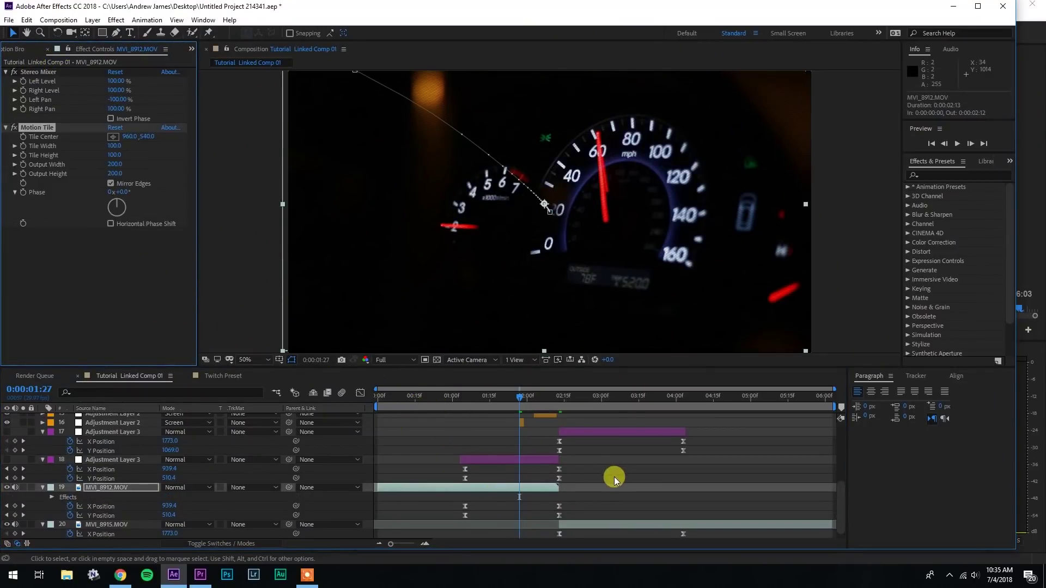
click(603, 430)
click(39, 73)
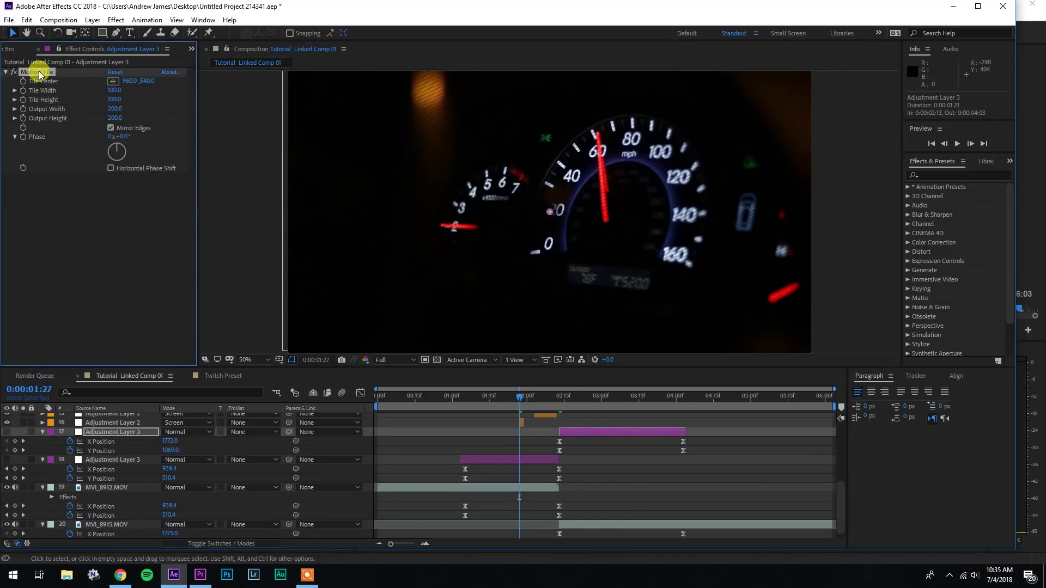
click(613, 524)
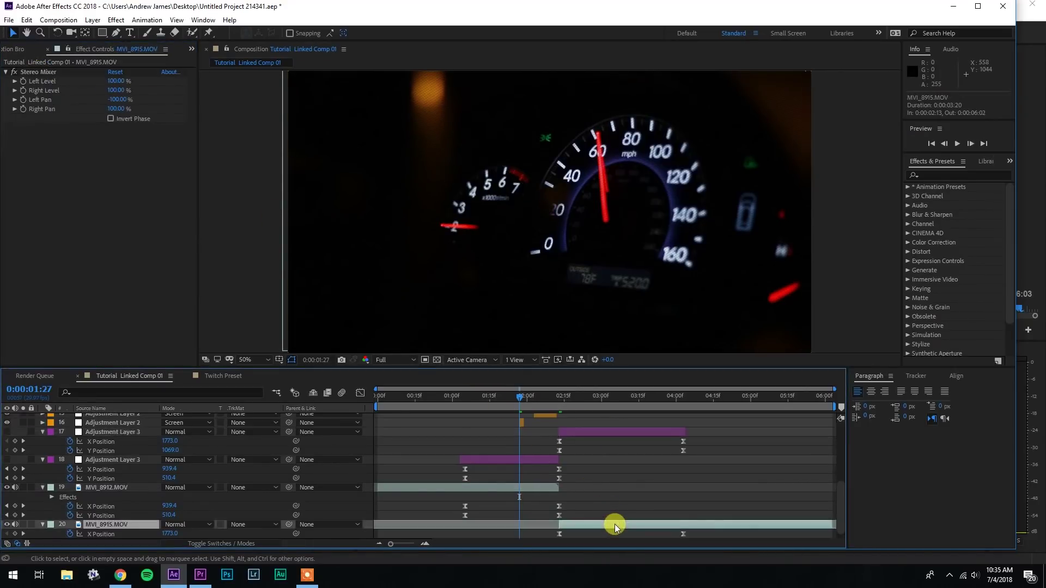
click(106, 243)
key(ctrl+v)
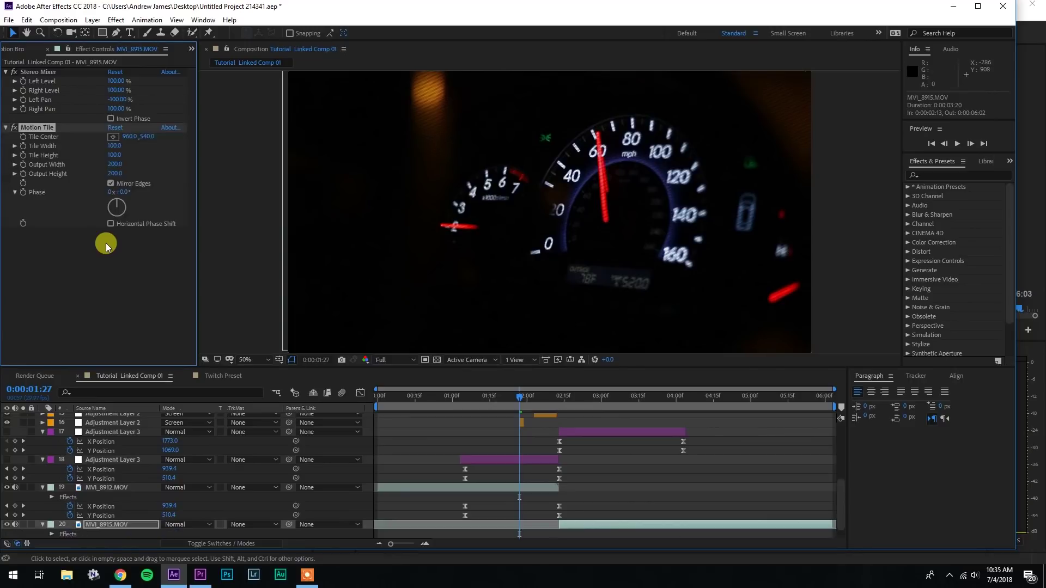
Rewind near the start and play back the composition to preview the glitch transition
click(540, 434)
drag(595, 400, 403, 394)
key(space)
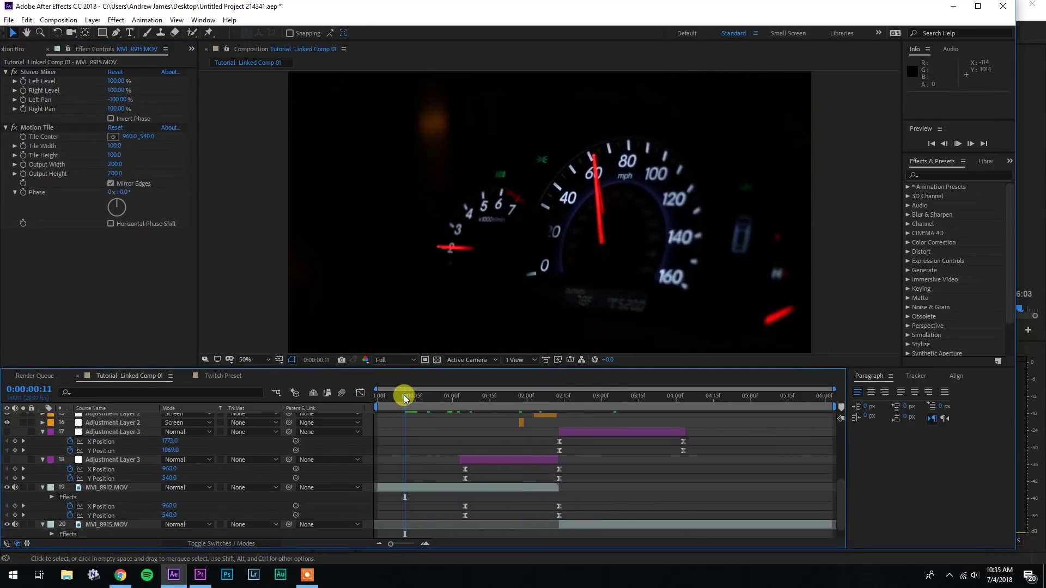